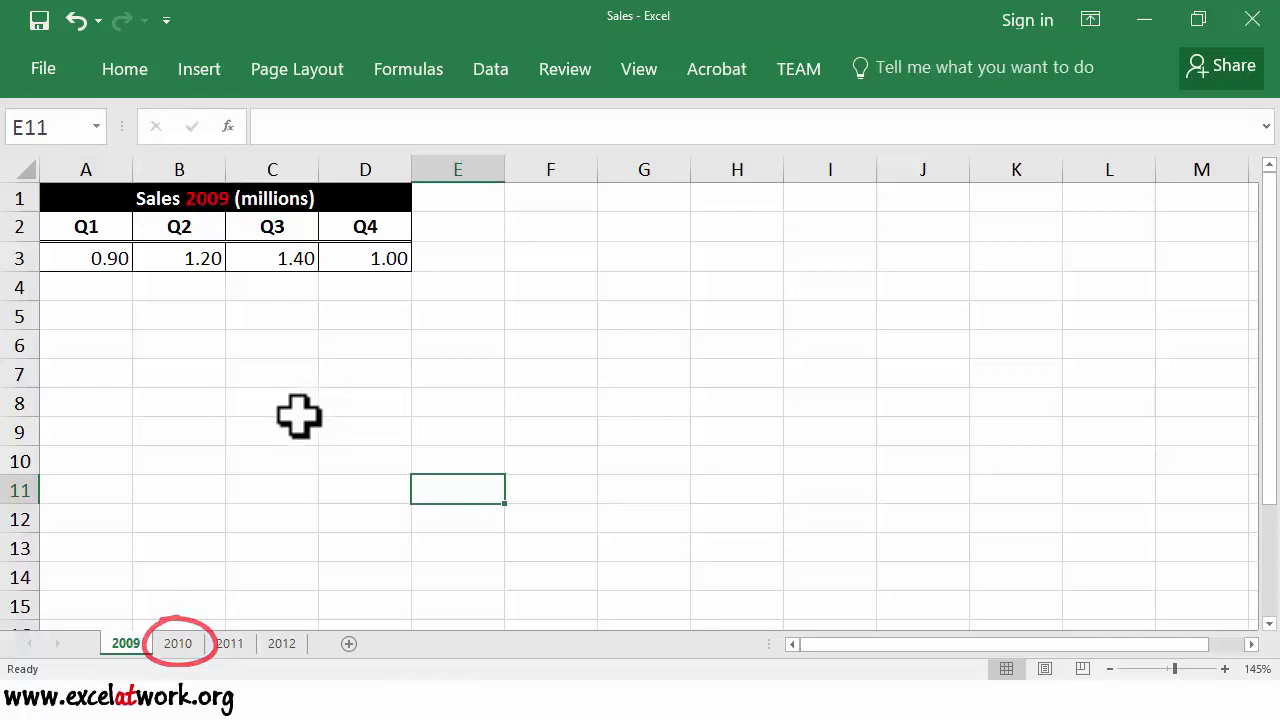
# Step: Review the sales figures on the 2010, 2011 and 2012 sheets one after another
pyautogui.click(178, 646)
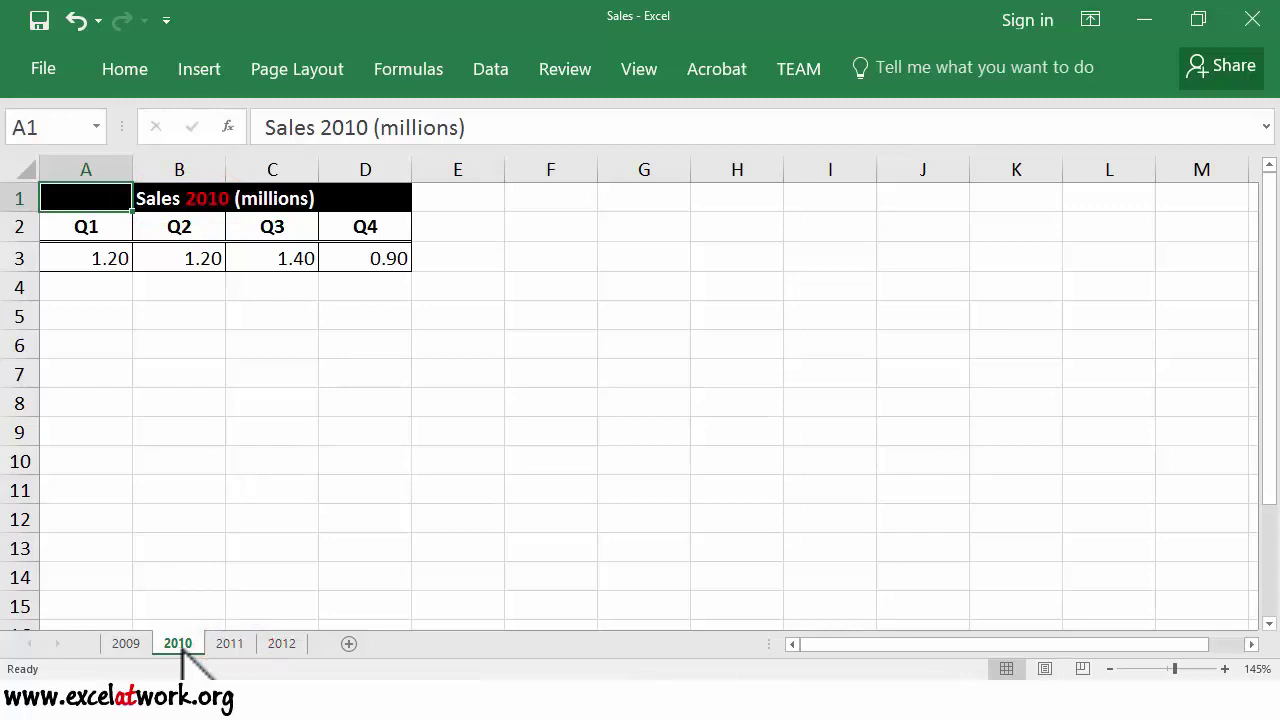
pyautogui.click(229, 647)
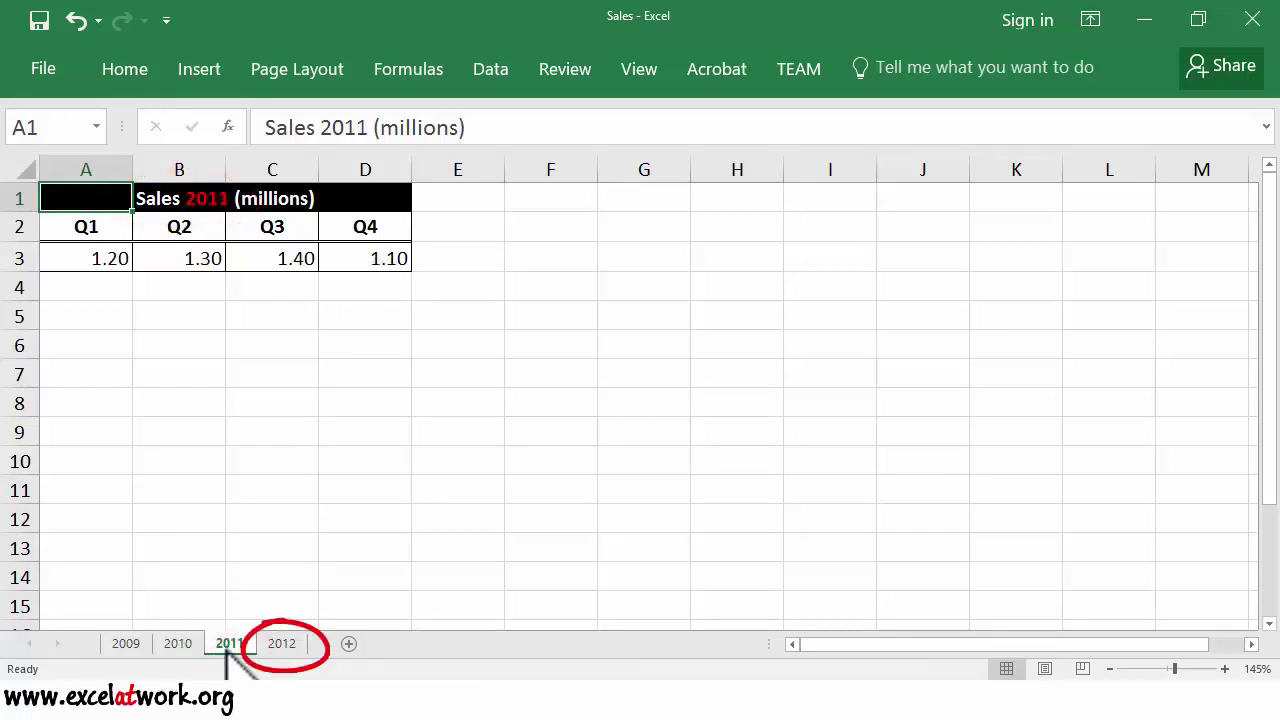
pyautogui.click(278, 648)
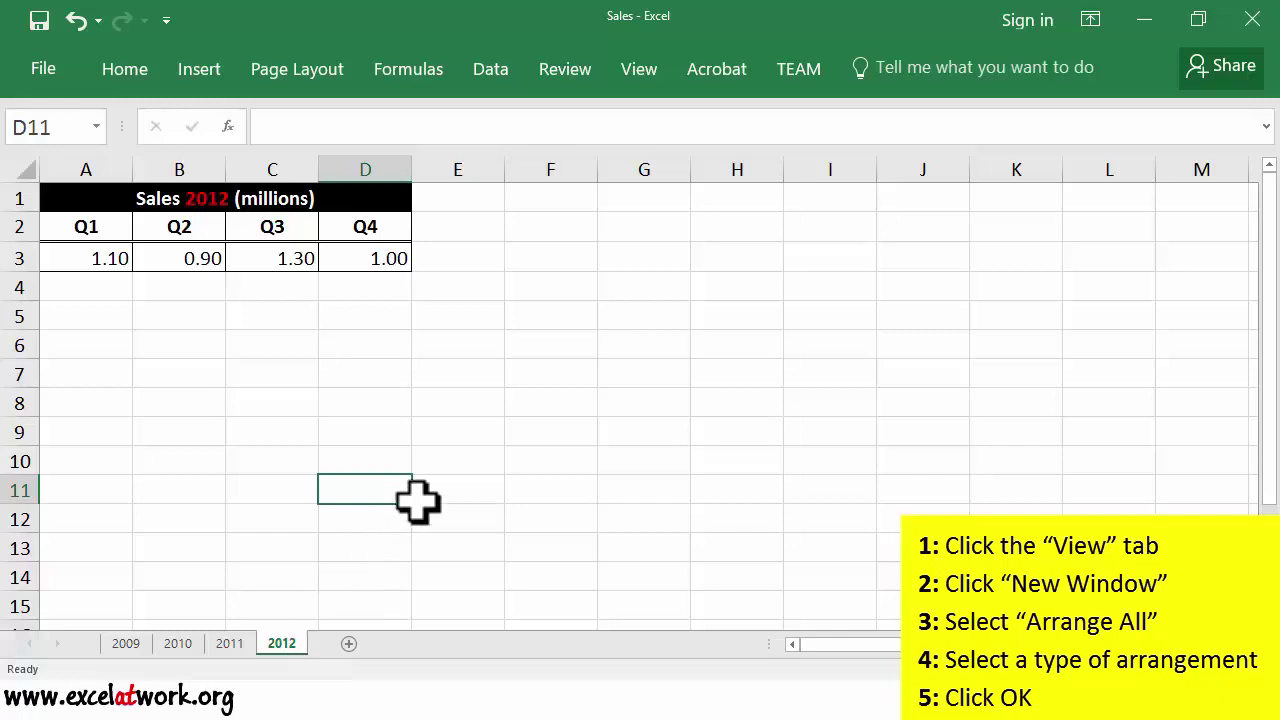
# Step: Check the list of open windows and open a second window of the Sales workbook from the 2009 sheet
pyautogui.click(645, 72)
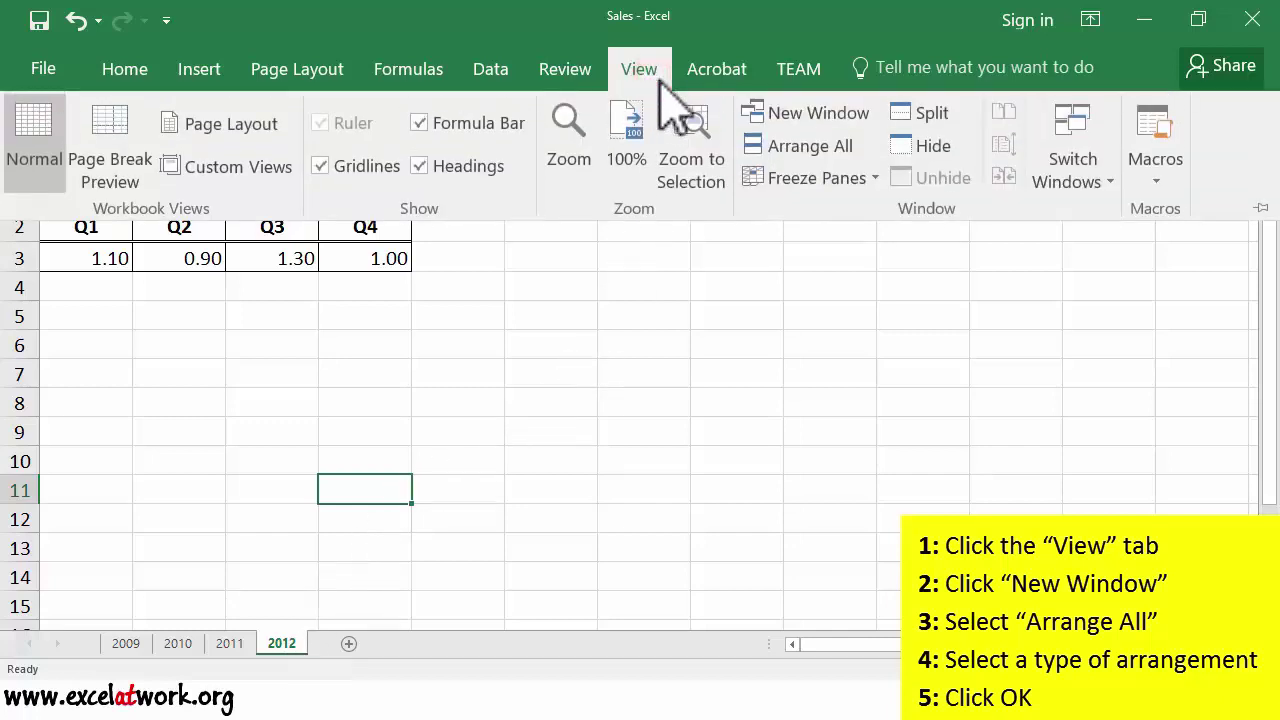
pyautogui.click(1075, 180)
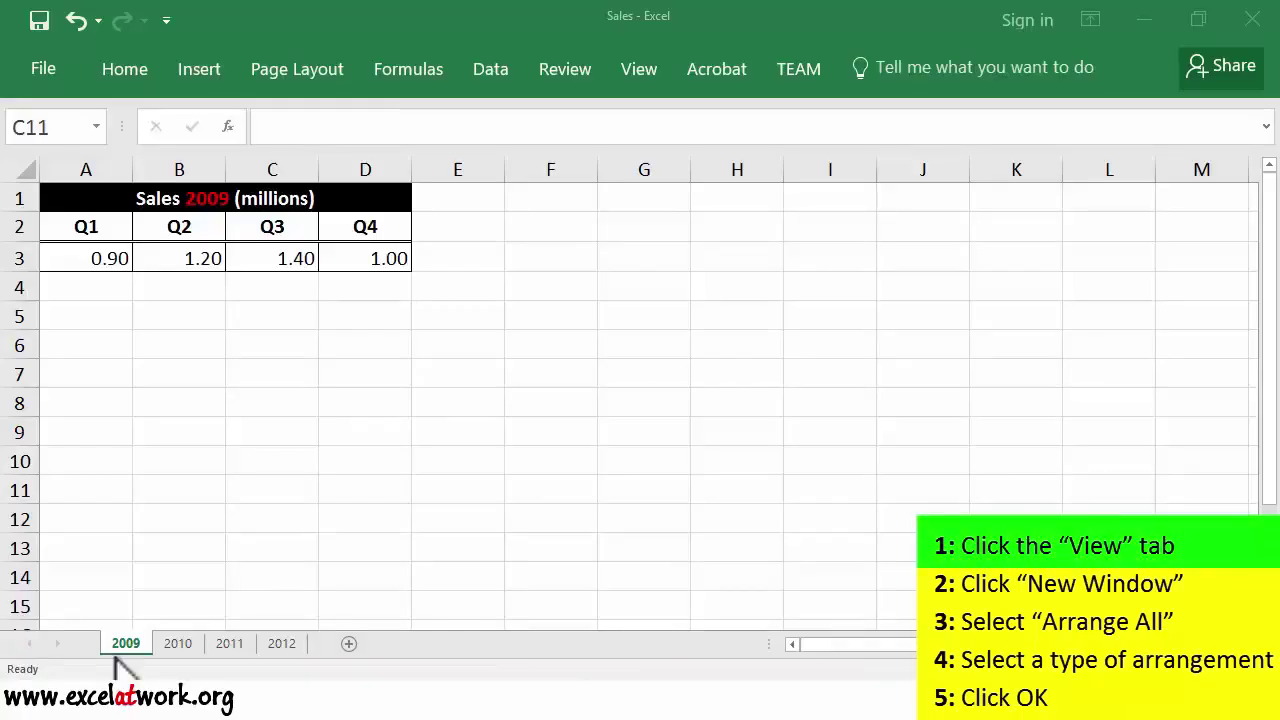
pyautogui.click(639, 68)
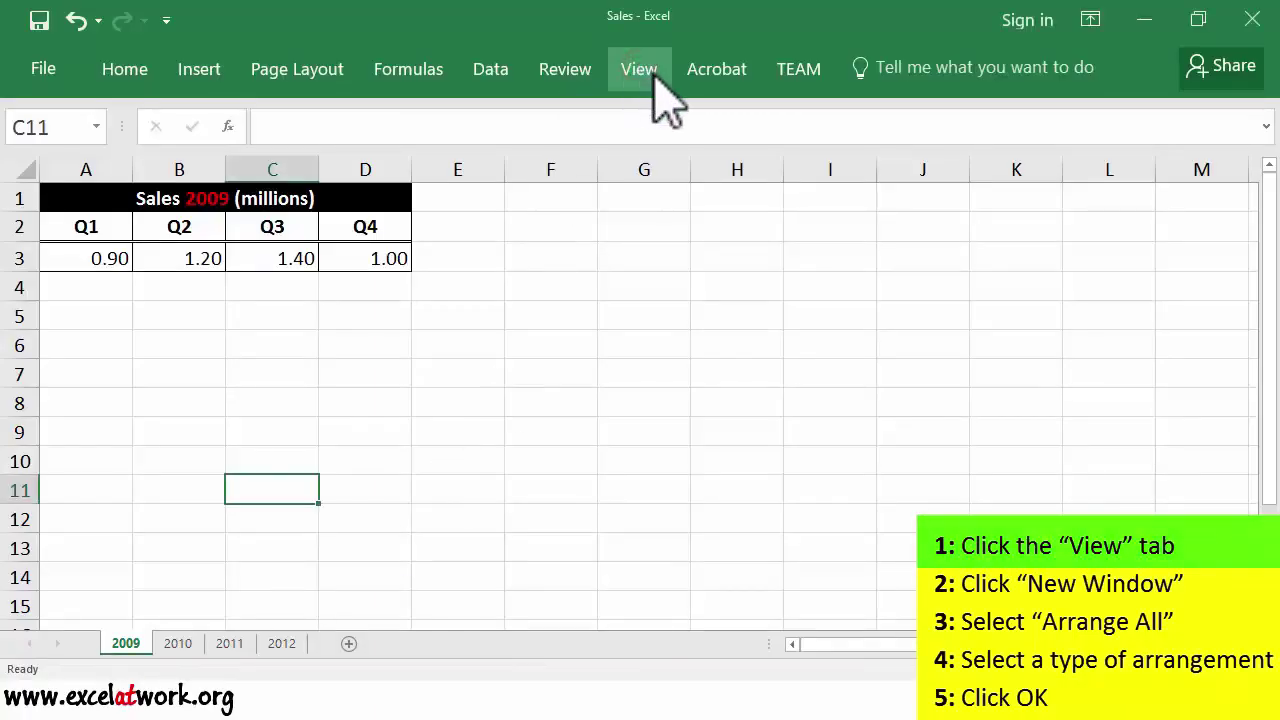
pyautogui.click(646, 69)
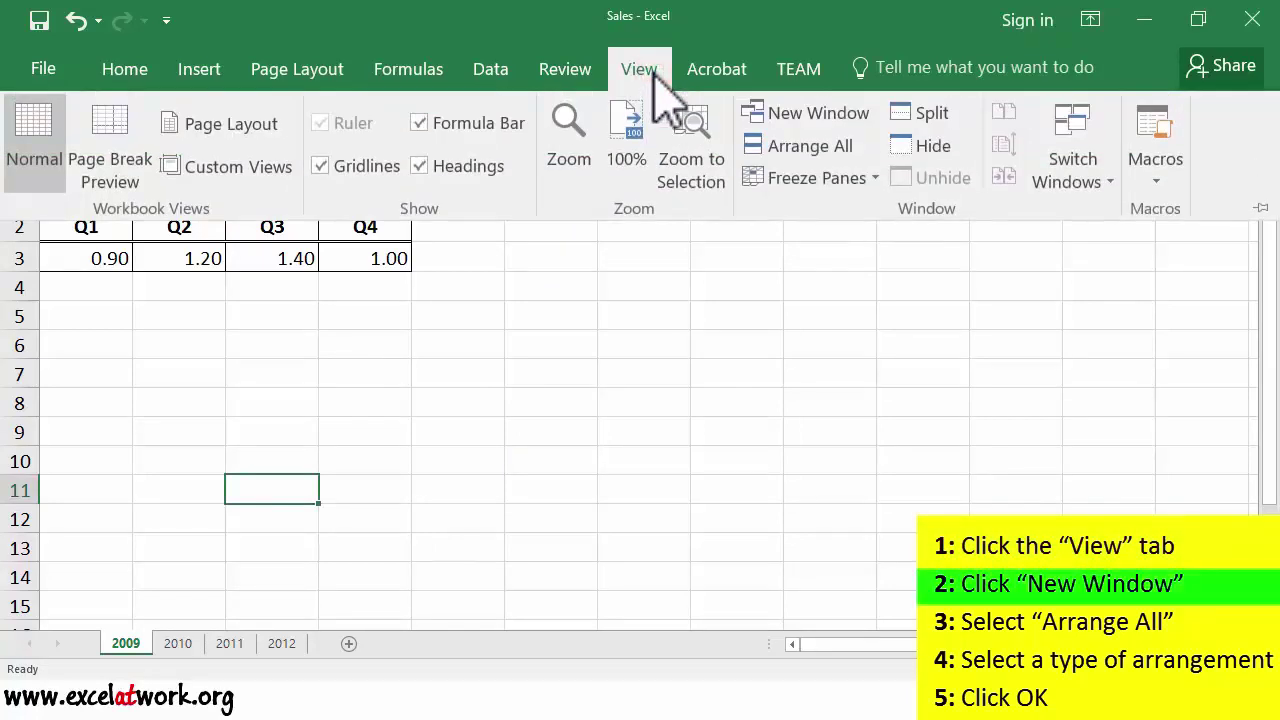
pyautogui.click(808, 116)
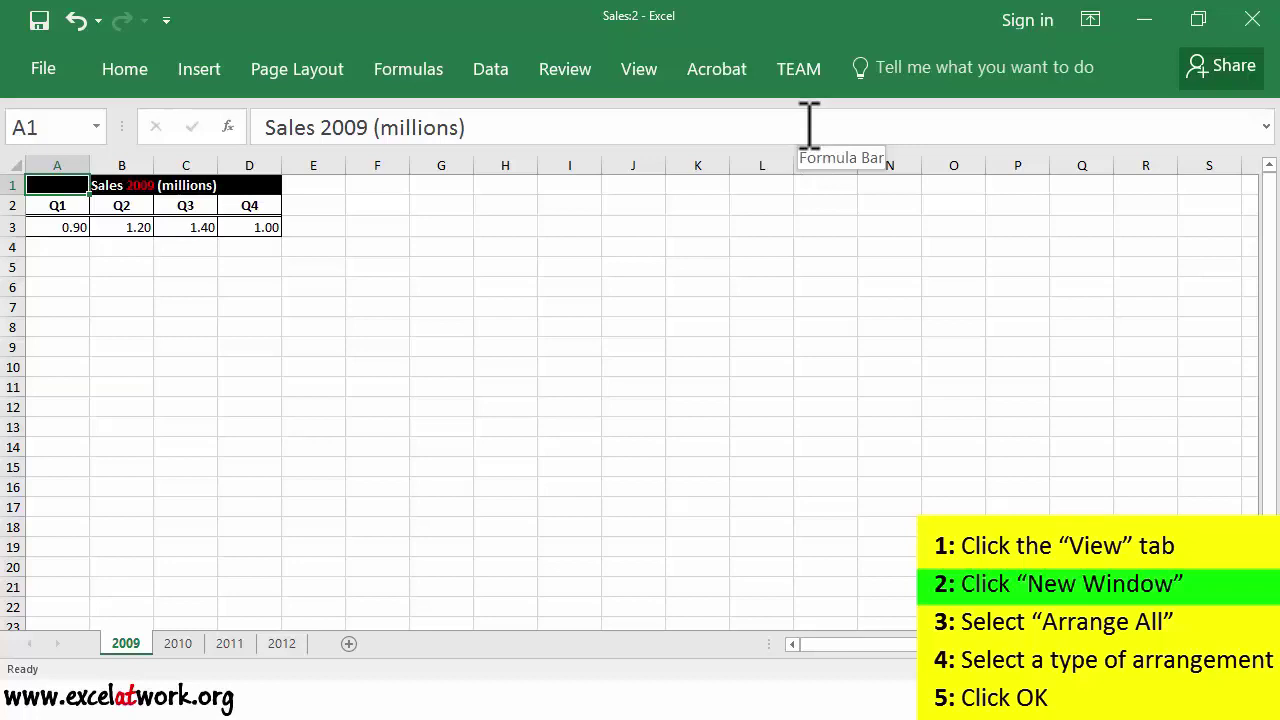
# Step: Arrange the two Sales windows with the Vertical option and show the 2010 sheet in the Sales:1 window
pyautogui.click(640, 72)
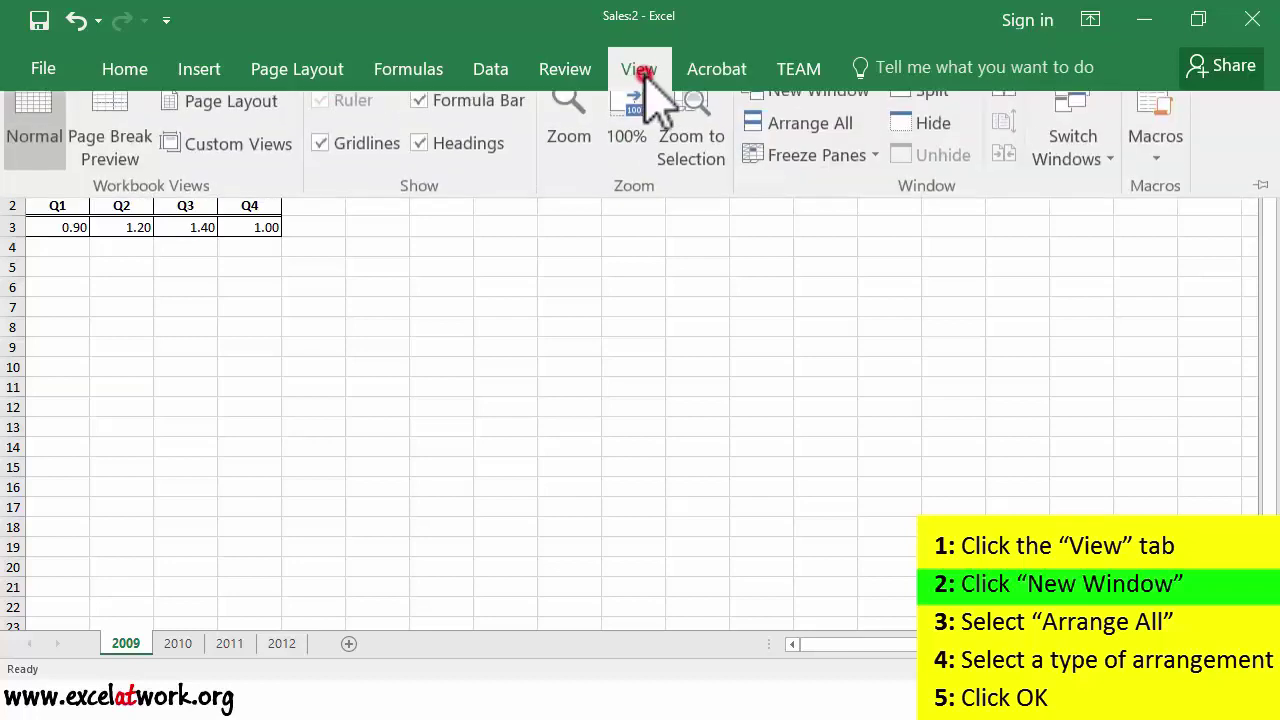
pyautogui.click(1085, 182)
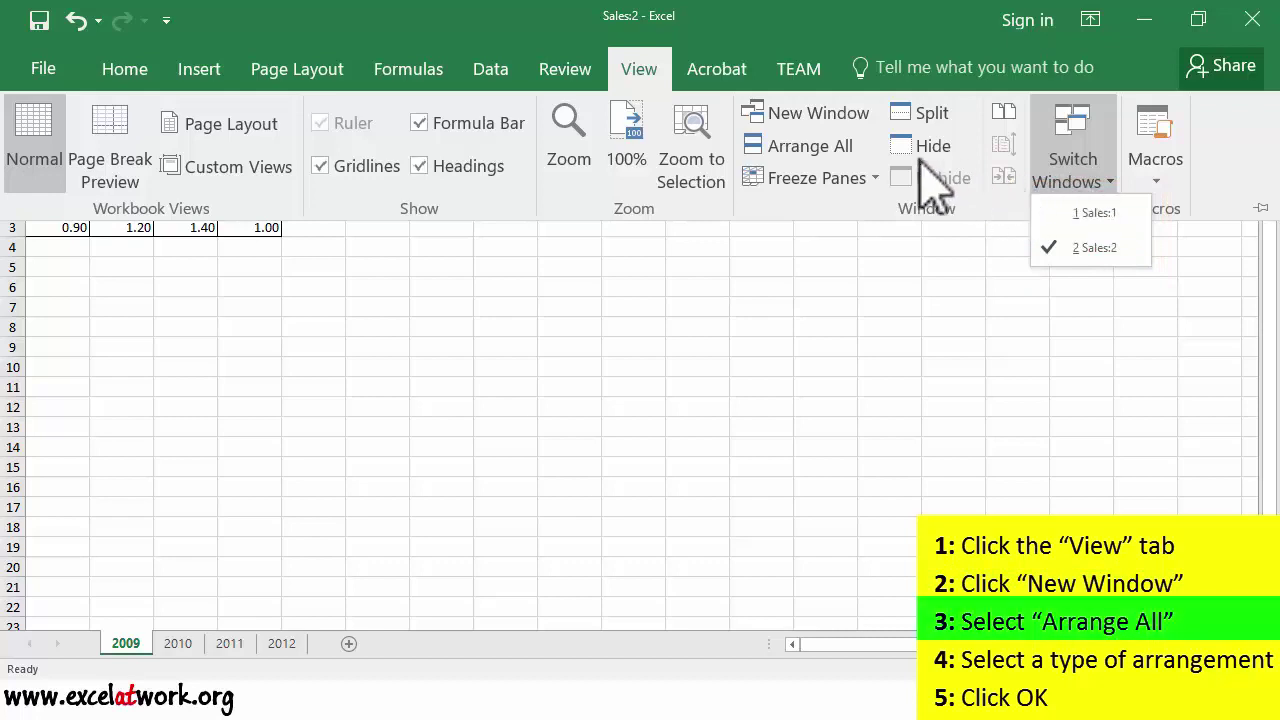
pyautogui.click(838, 145)
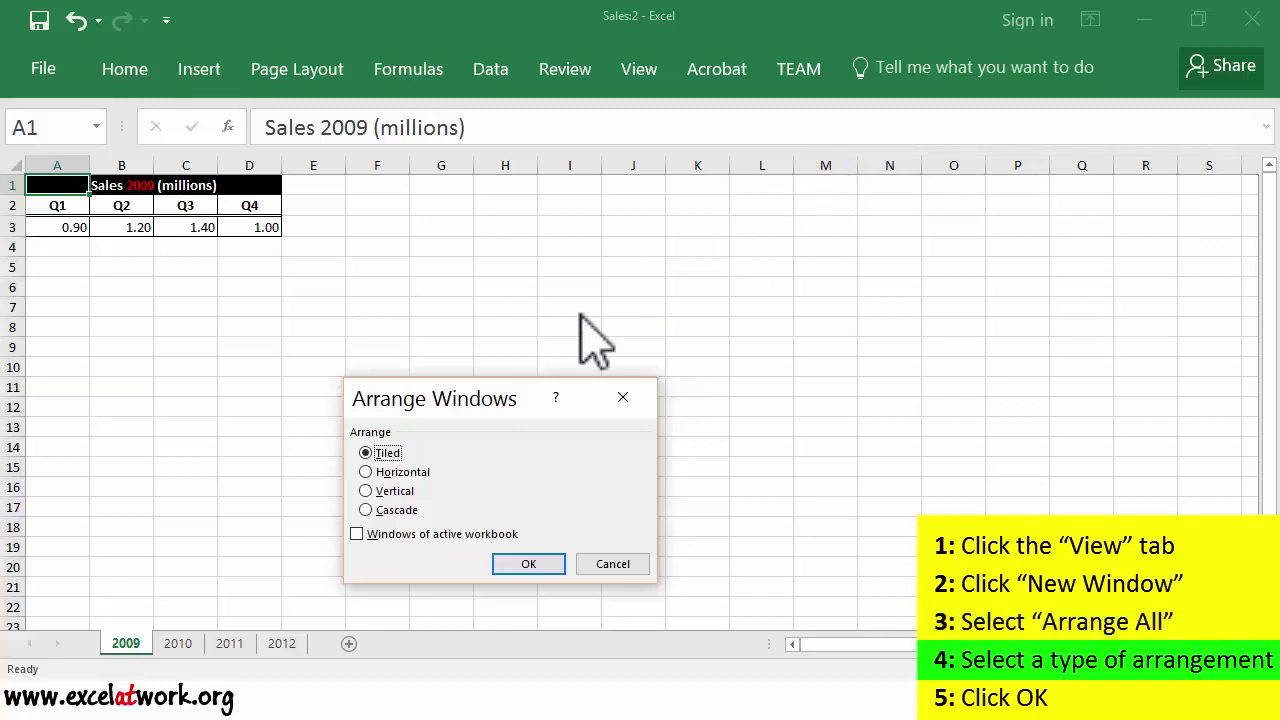
pyautogui.click(392, 491)
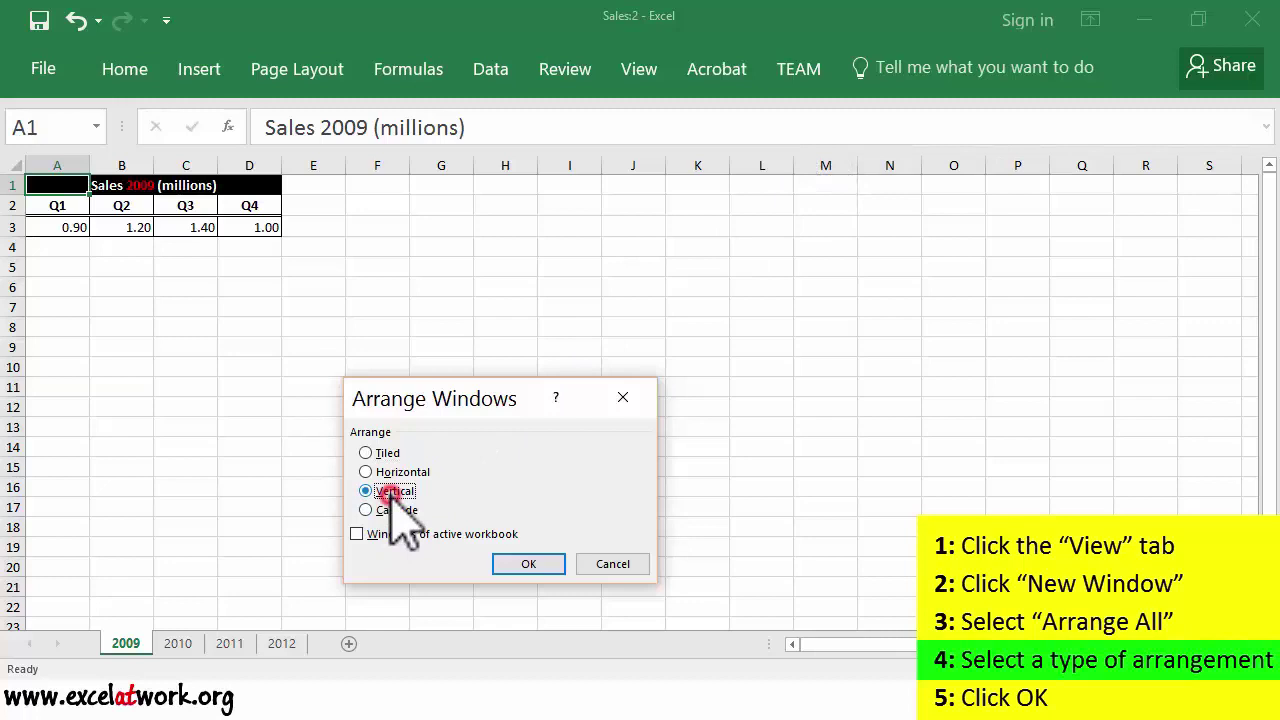
pyautogui.click(528, 564)
pyautogui.click(420, 398)
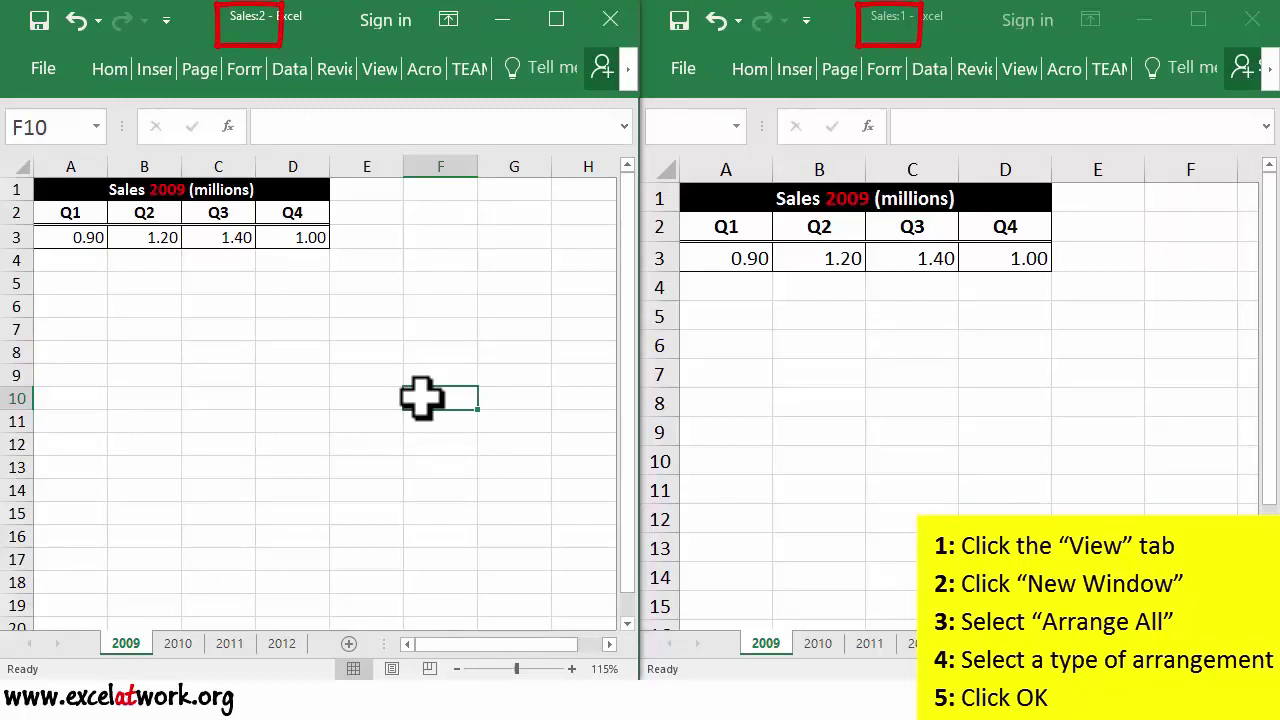
pyautogui.click(806, 643)
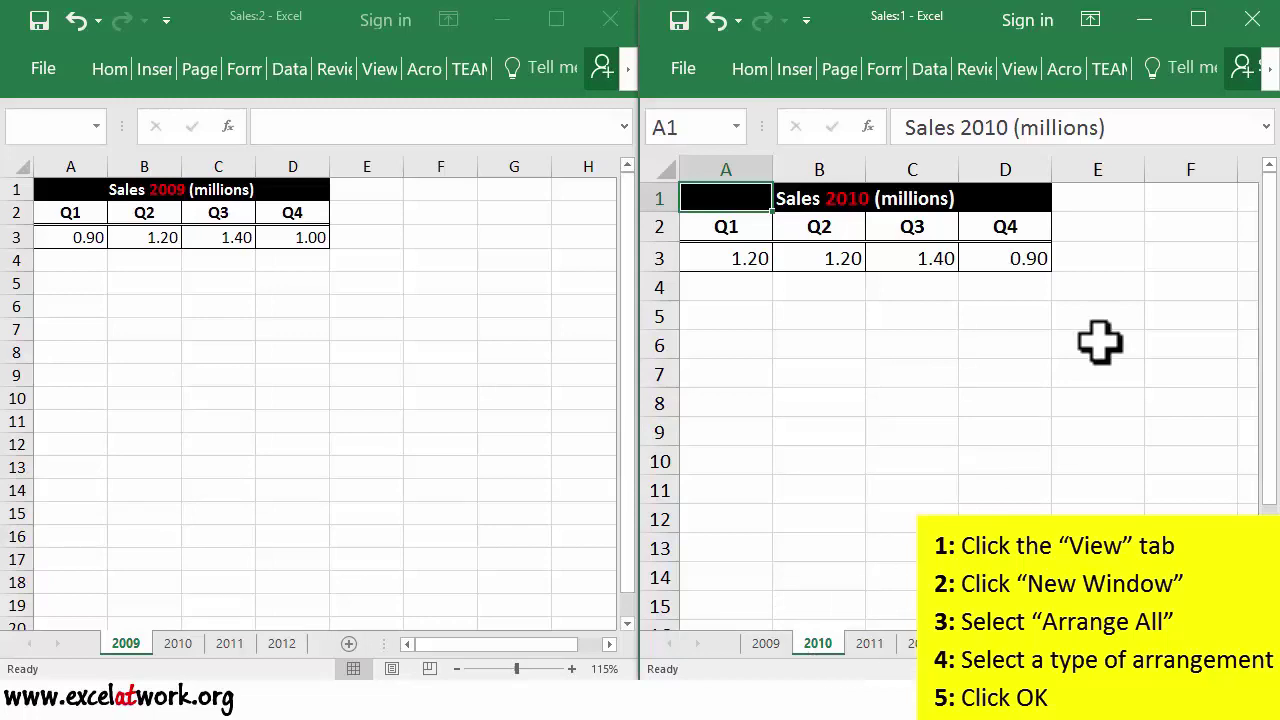
# Step: Maximize the Sales:1 window and open two more windows of the same workbook
pyautogui.click(1198, 20)
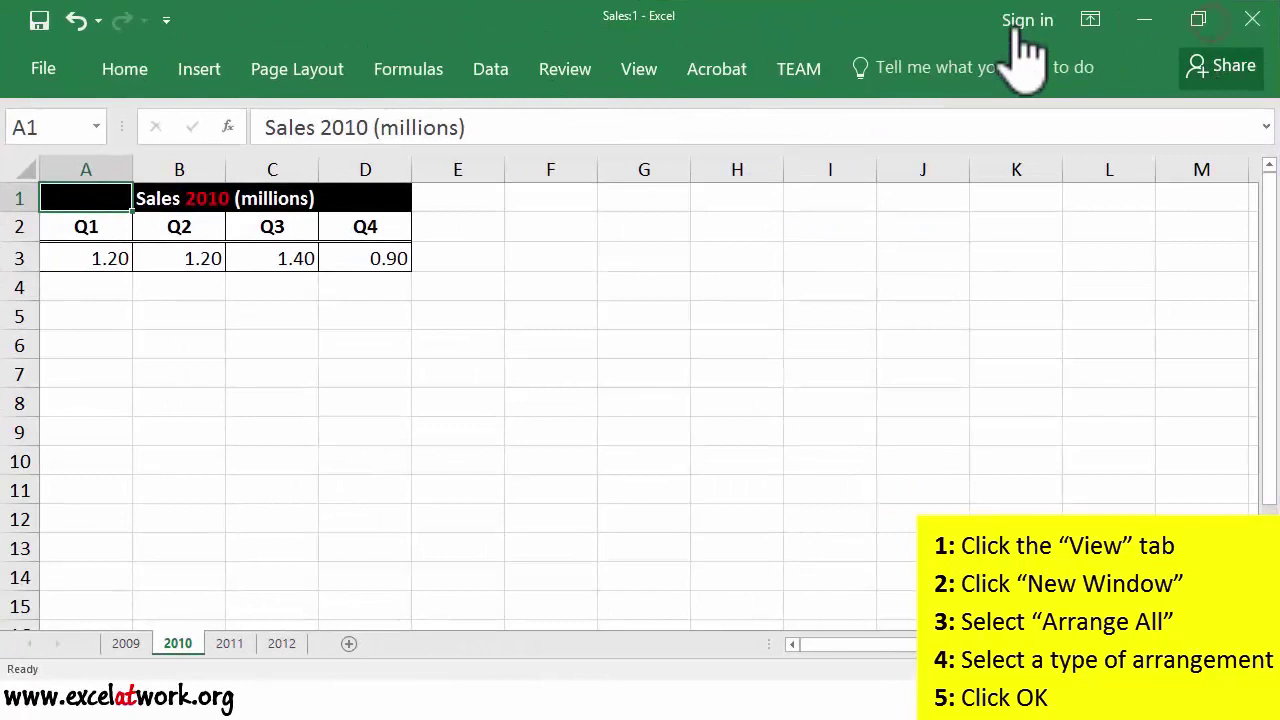
pyautogui.click(648, 66)
pyautogui.click(778, 117)
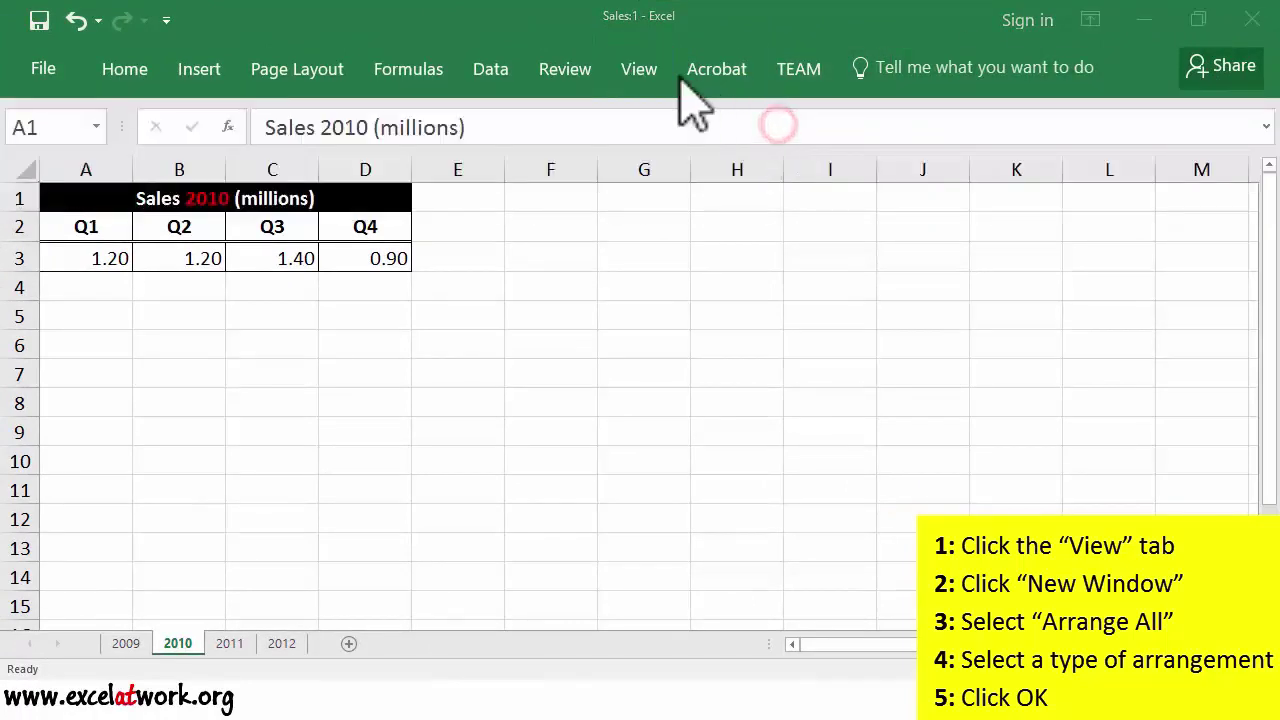
pyautogui.click(648, 68)
pyautogui.click(788, 116)
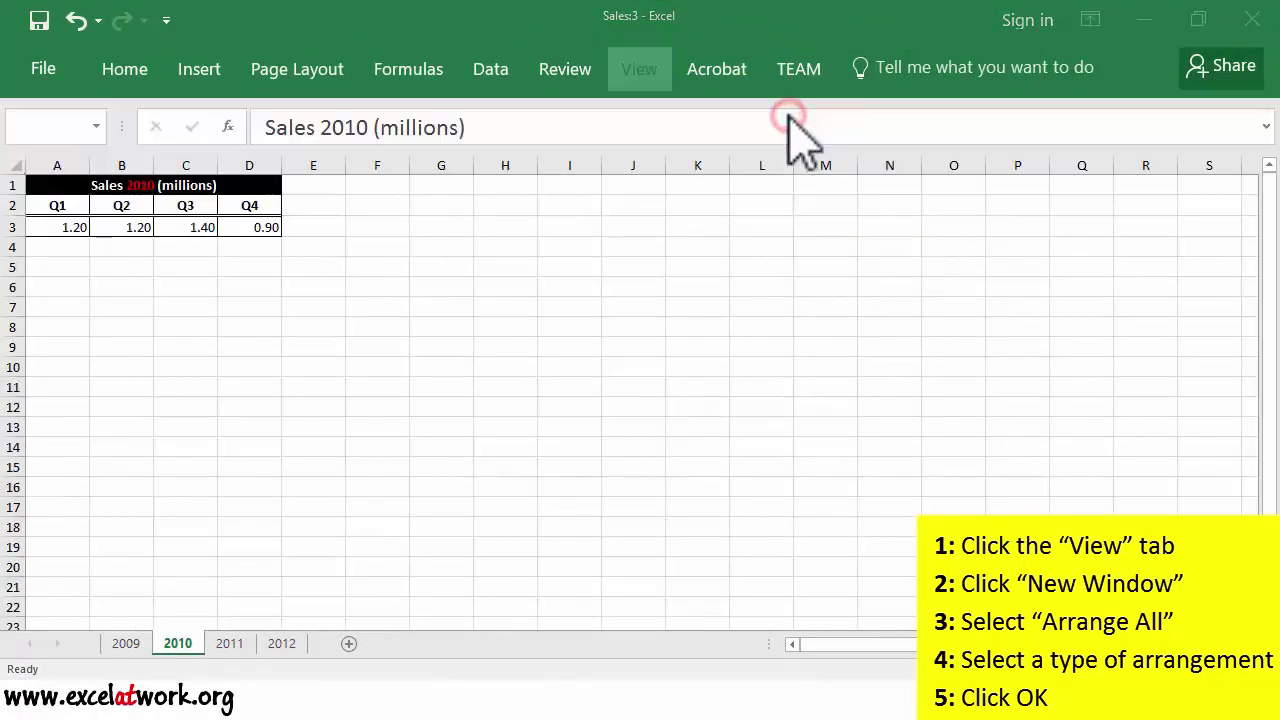
pyautogui.click(626, 226)
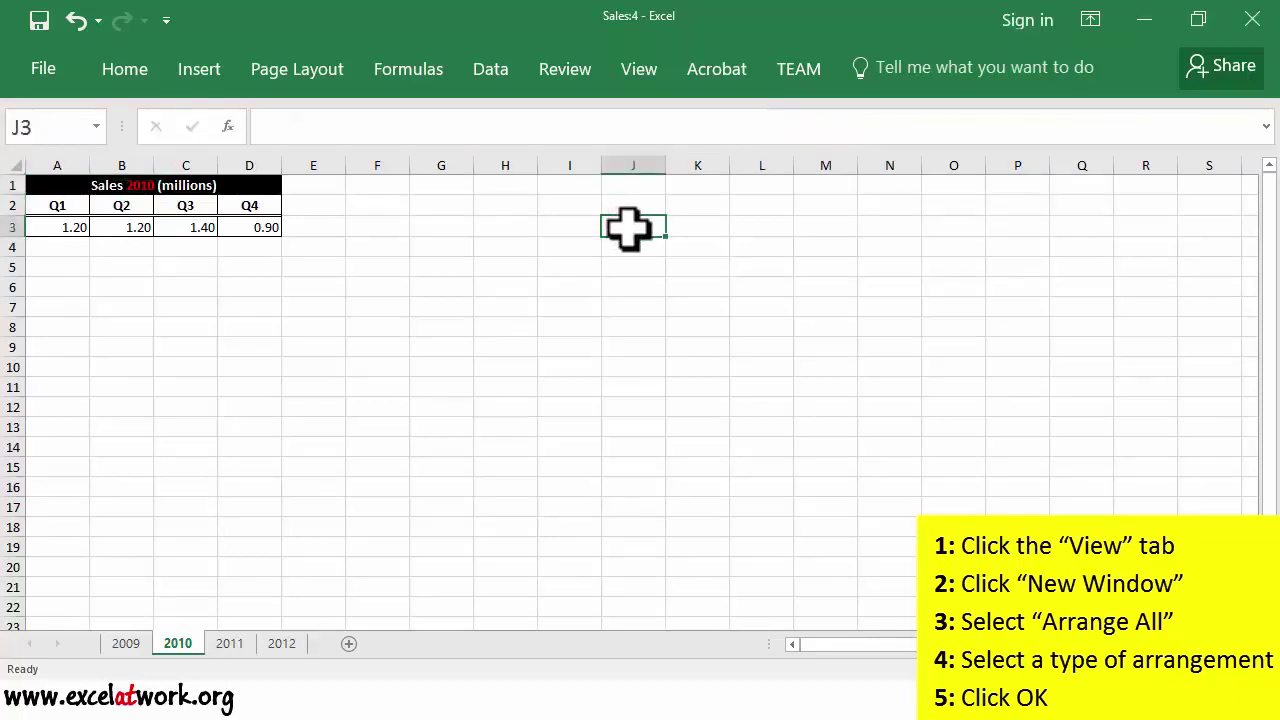
# Step: Check the list of open windows and arrange all four Sales windows with the Tiled option
pyautogui.click(650, 72)
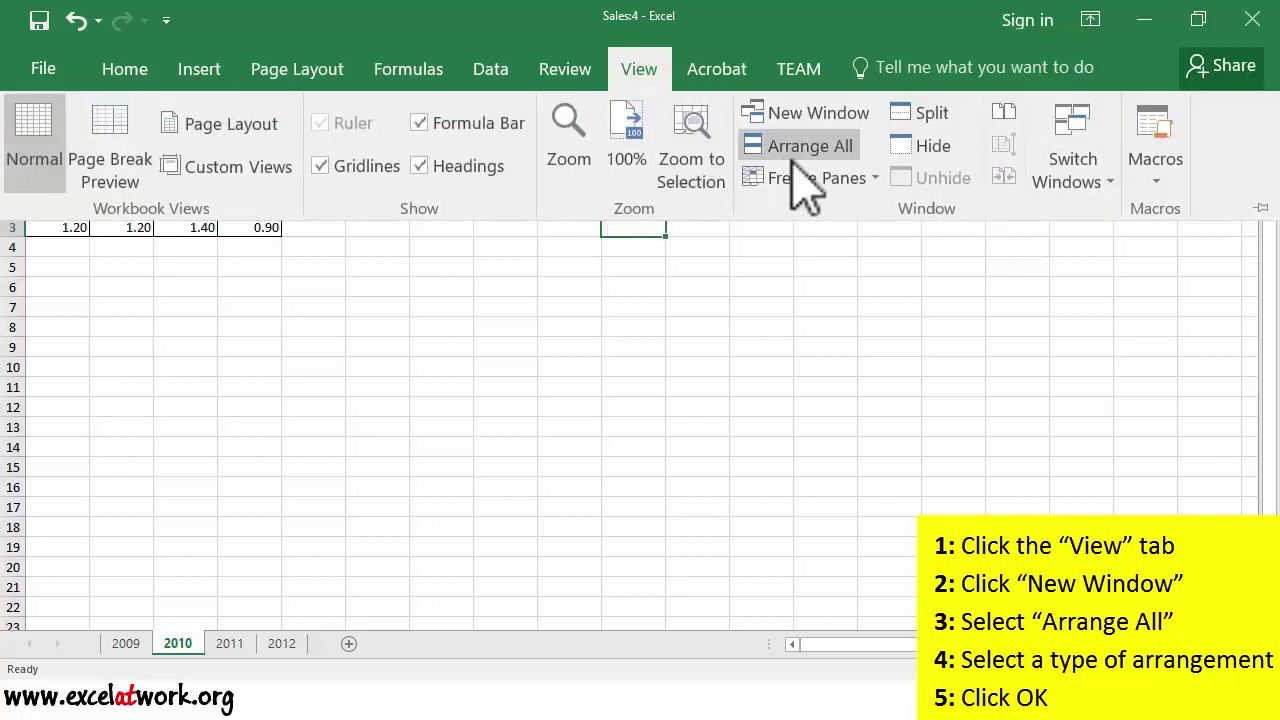
pyautogui.click(1060, 178)
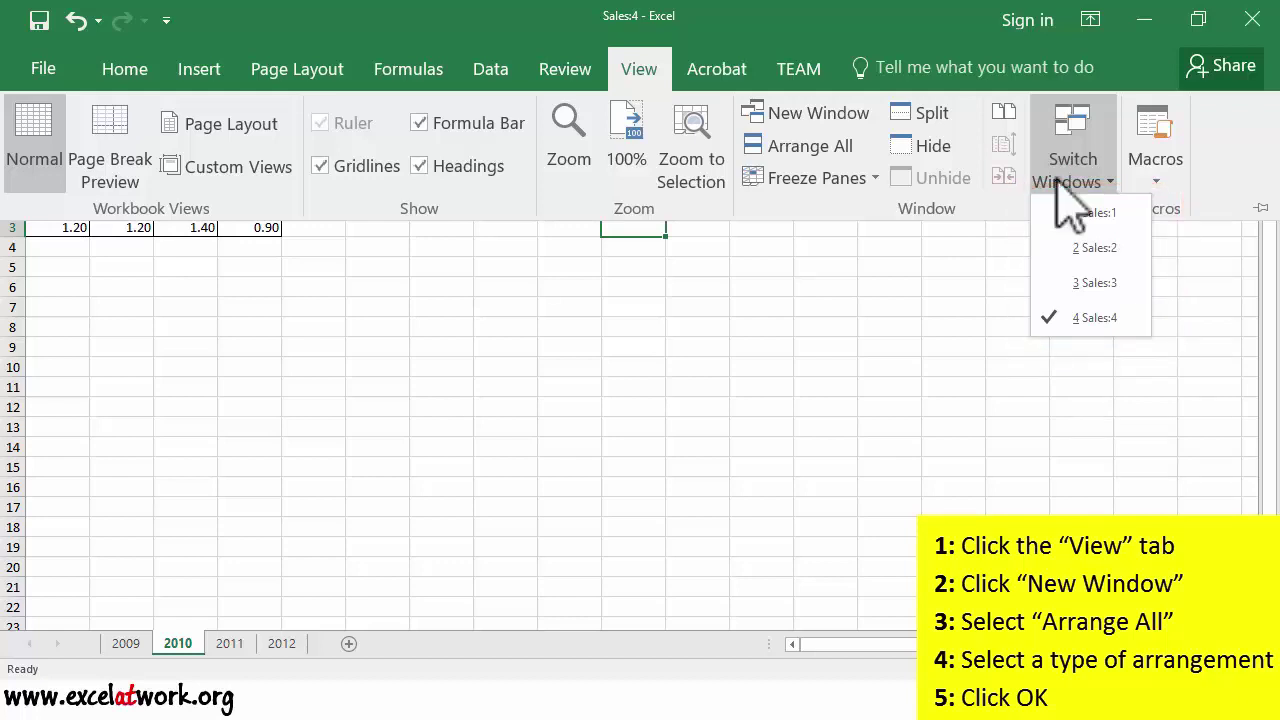
pyautogui.click(806, 145)
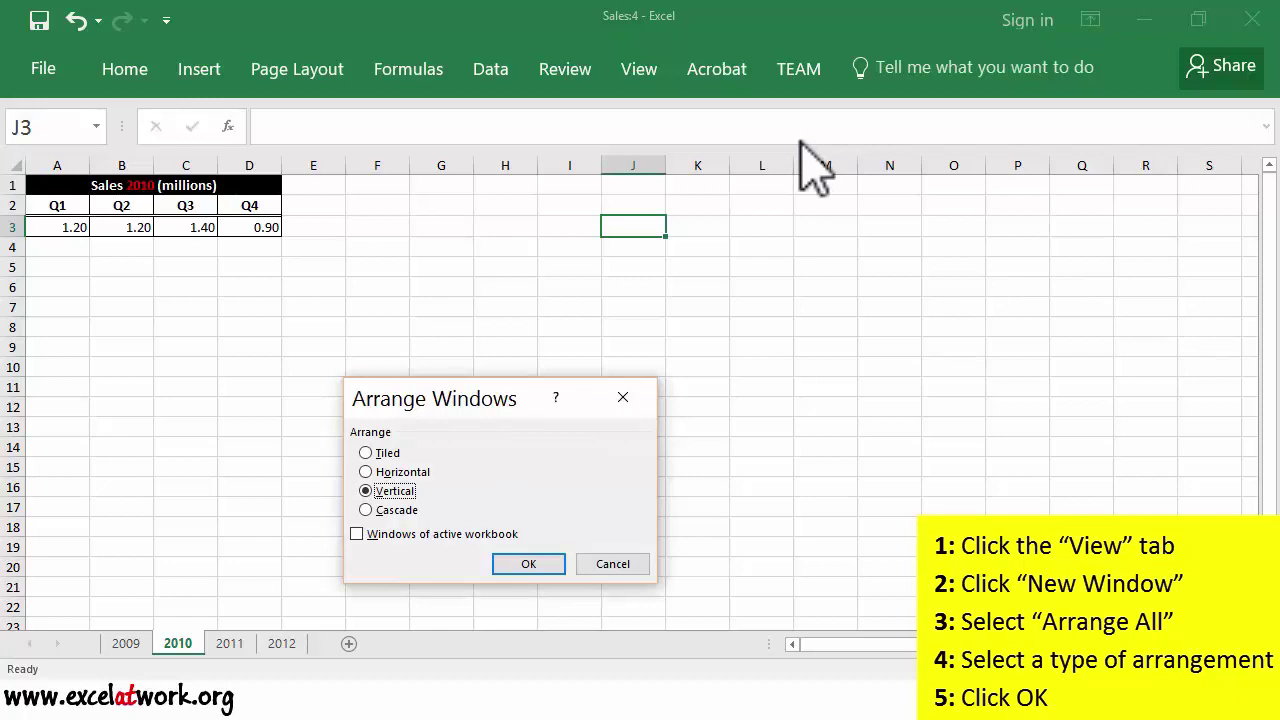
pyautogui.click(390, 452)
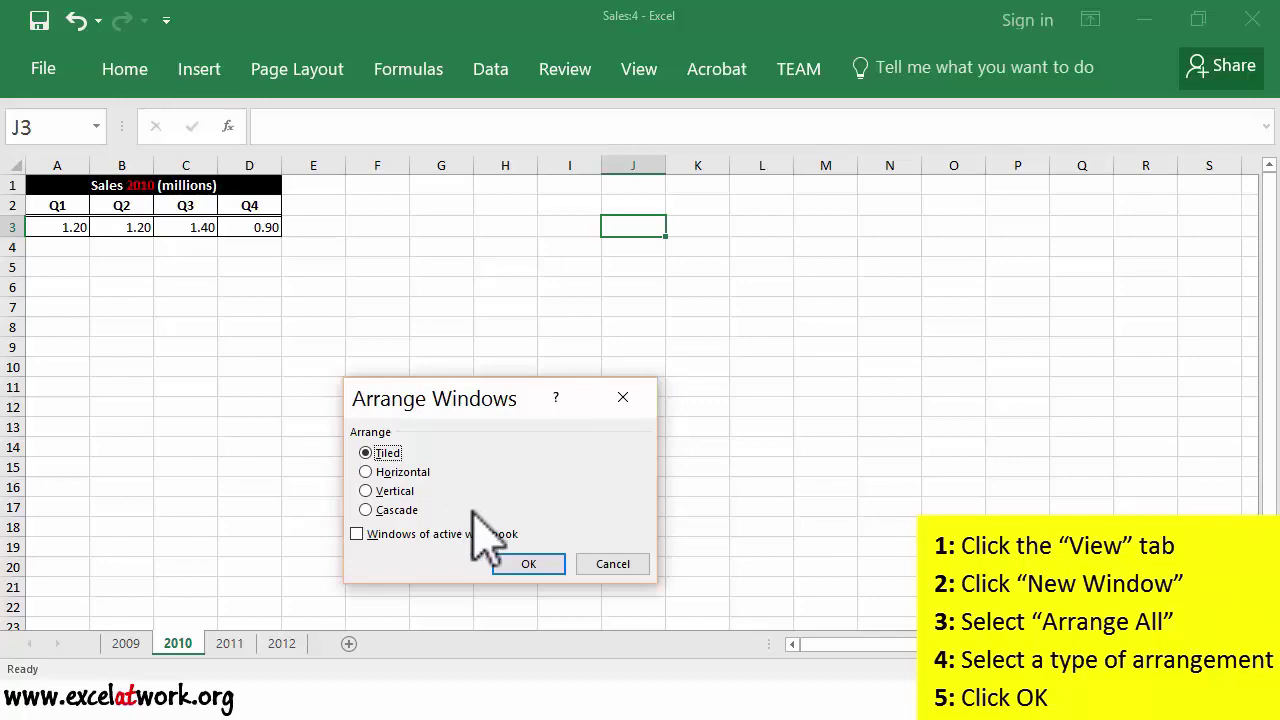
pyautogui.click(501, 564)
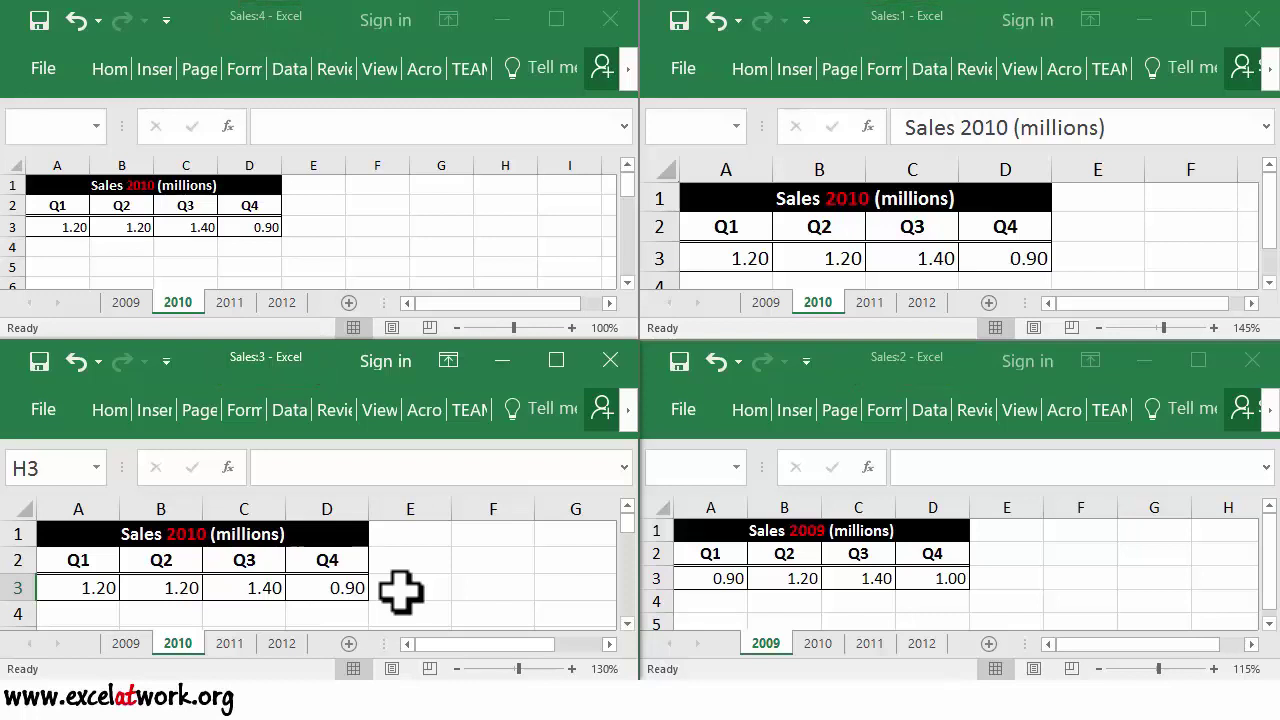
# Step: Show sheet 2009 in the Sales:4 window, 2010 in Sales:3, 2011 in Sales:1 and 2012 in Sales:2
pyautogui.click(125, 302)
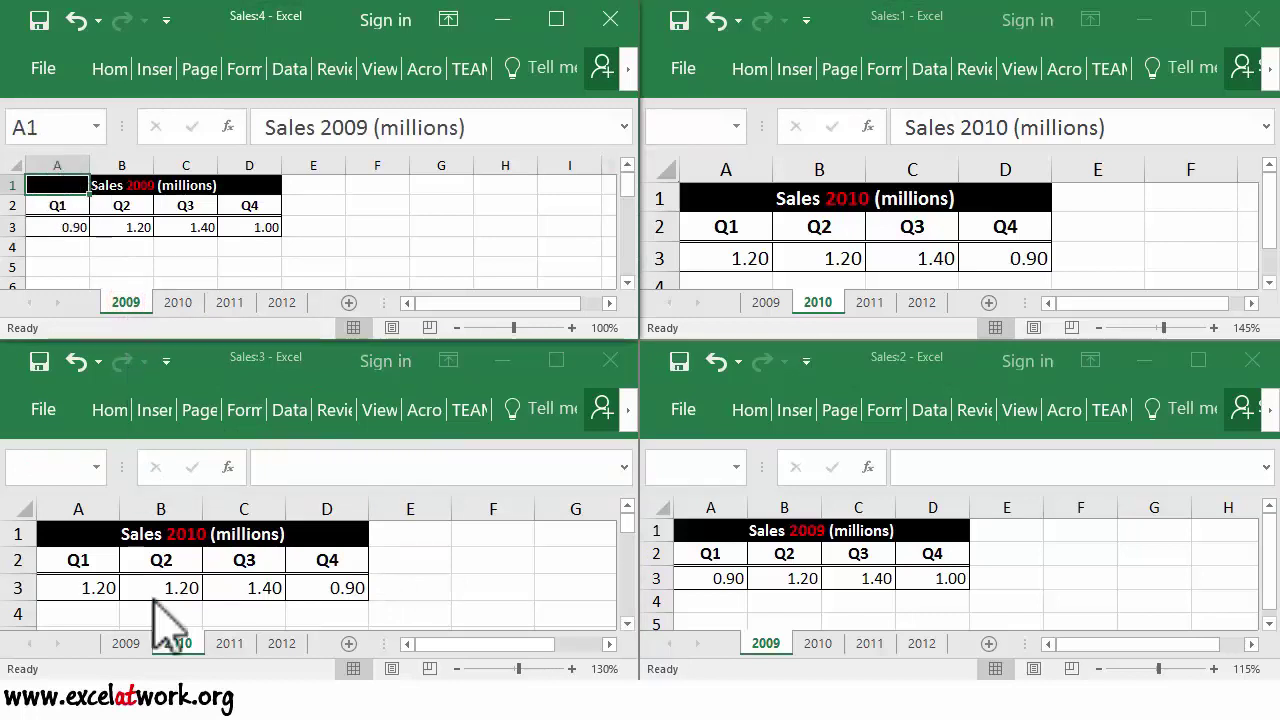
pyautogui.click(178, 644)
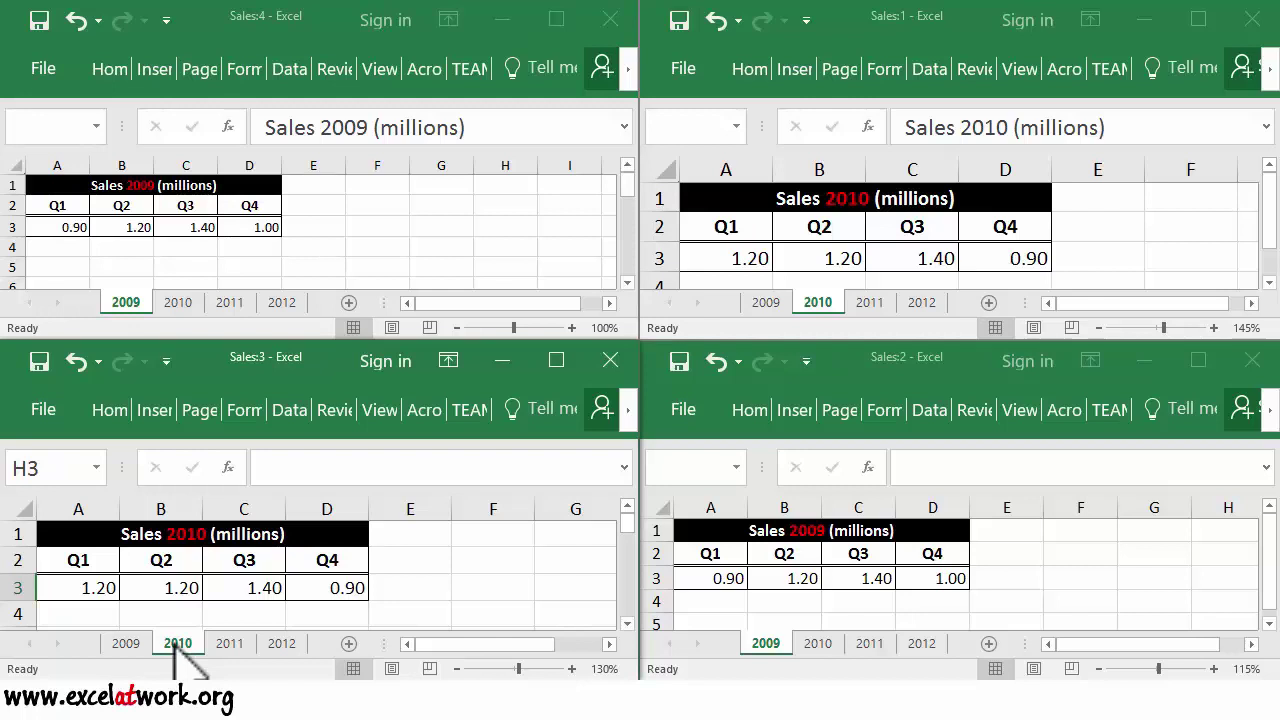
pyautogui.click(870, 306)
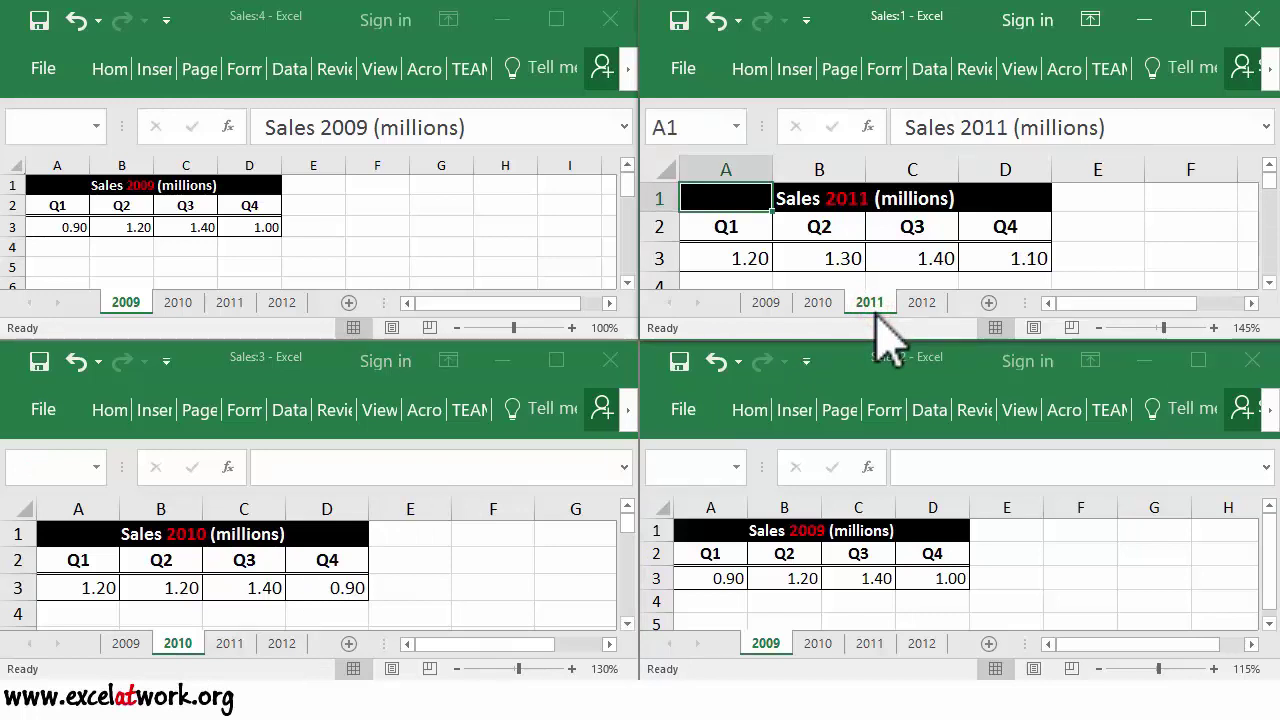
pyautogui.click(918, 644)
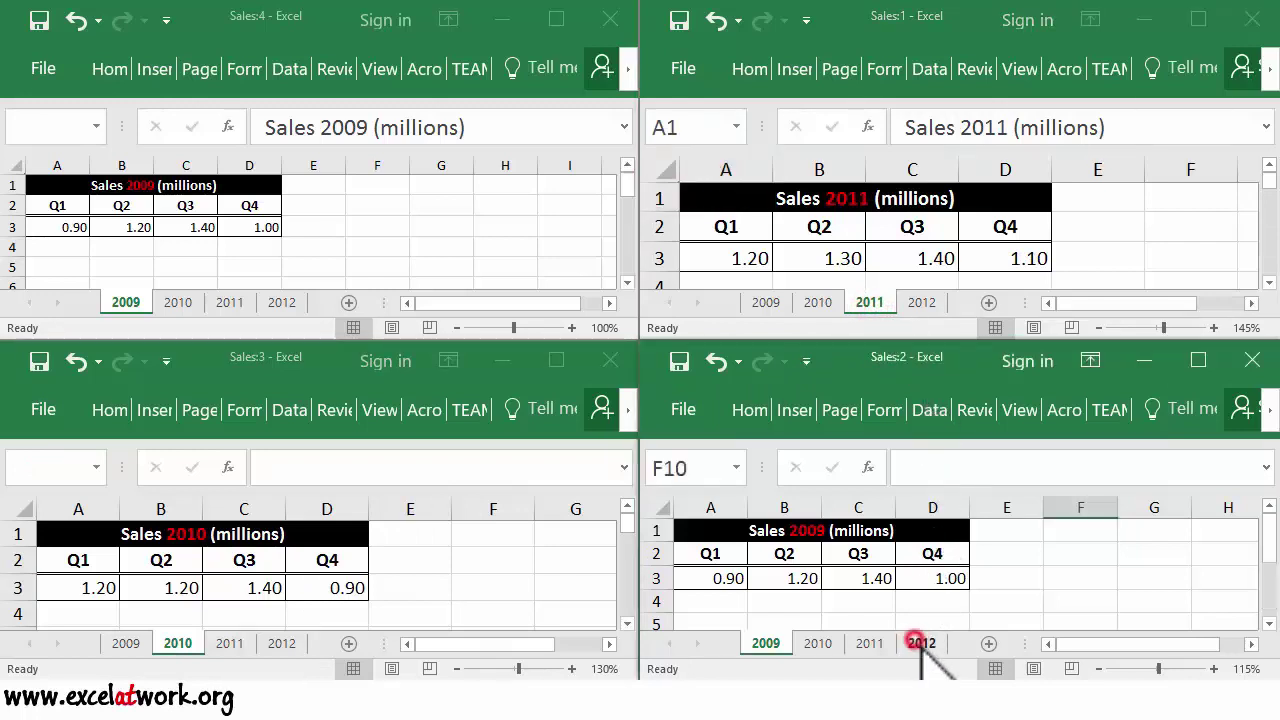
pyautogui.click(921, 645)
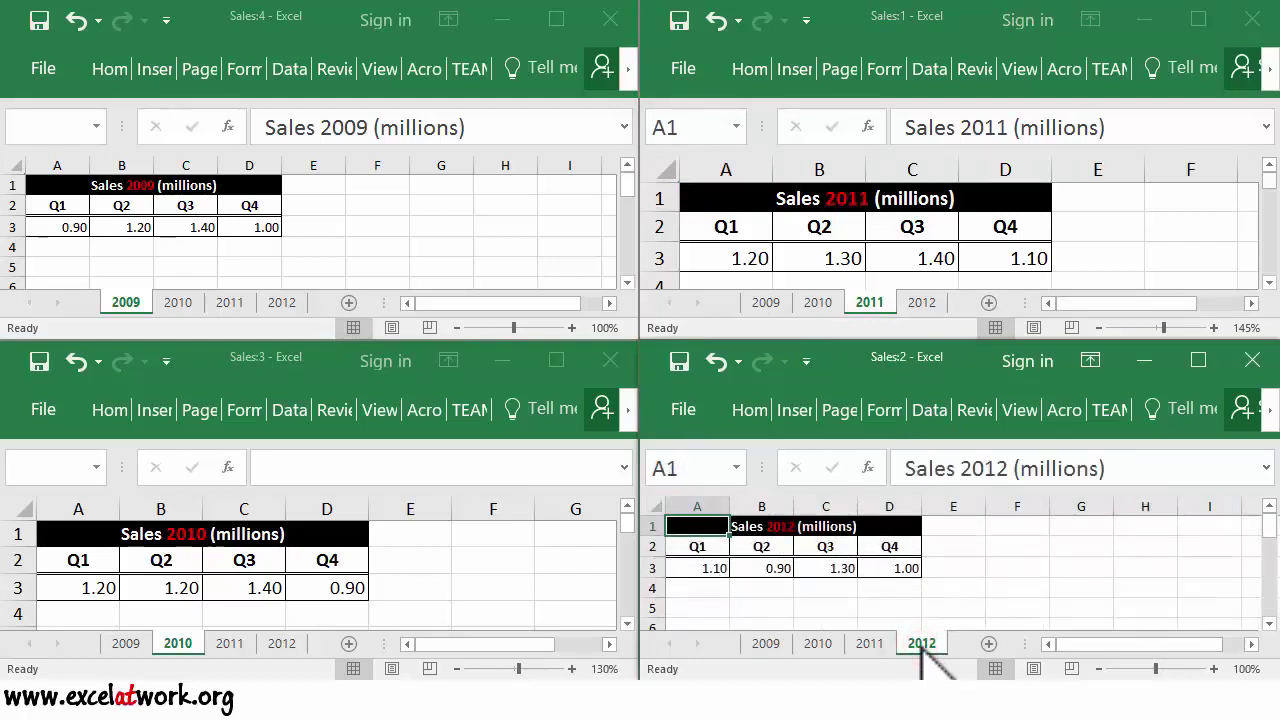